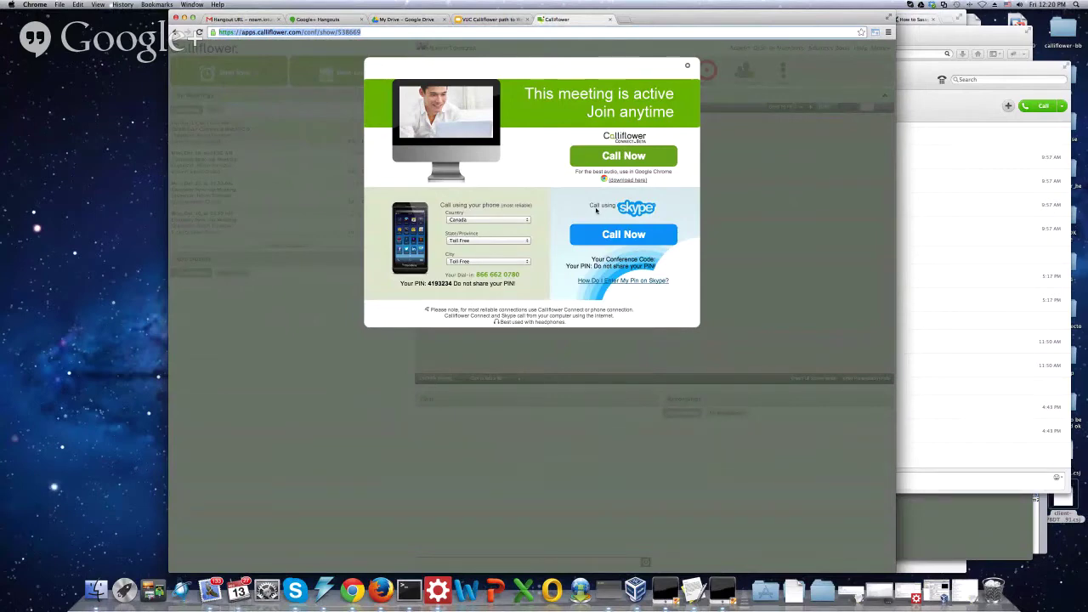
Dismiss the join prompt of the active meeting, bring up Skype briefly, and return to the Calliflower meeting page
{"action": "left_click", "coordinate": [688, 66]}
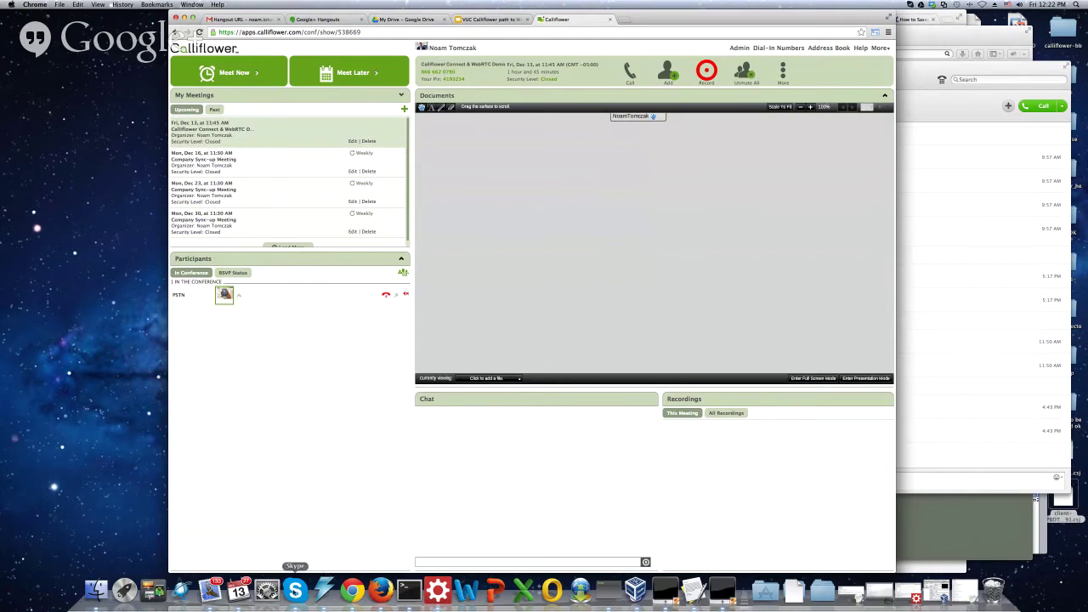
{"action": "left_click", "coordinate": [295, 588]}
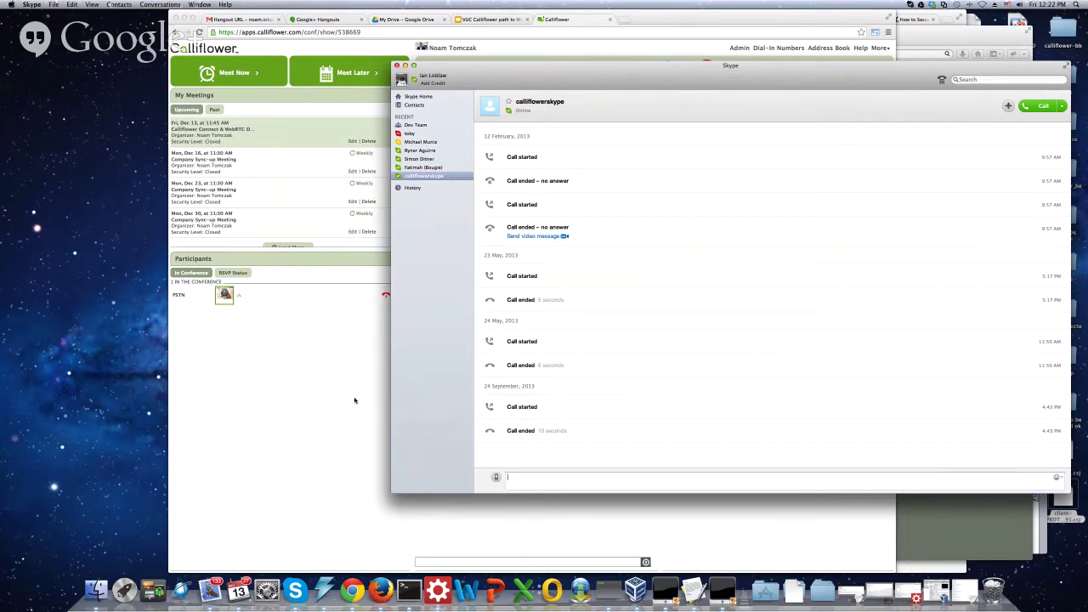
{"action": "left_click", "coordinate": [355, 400]}
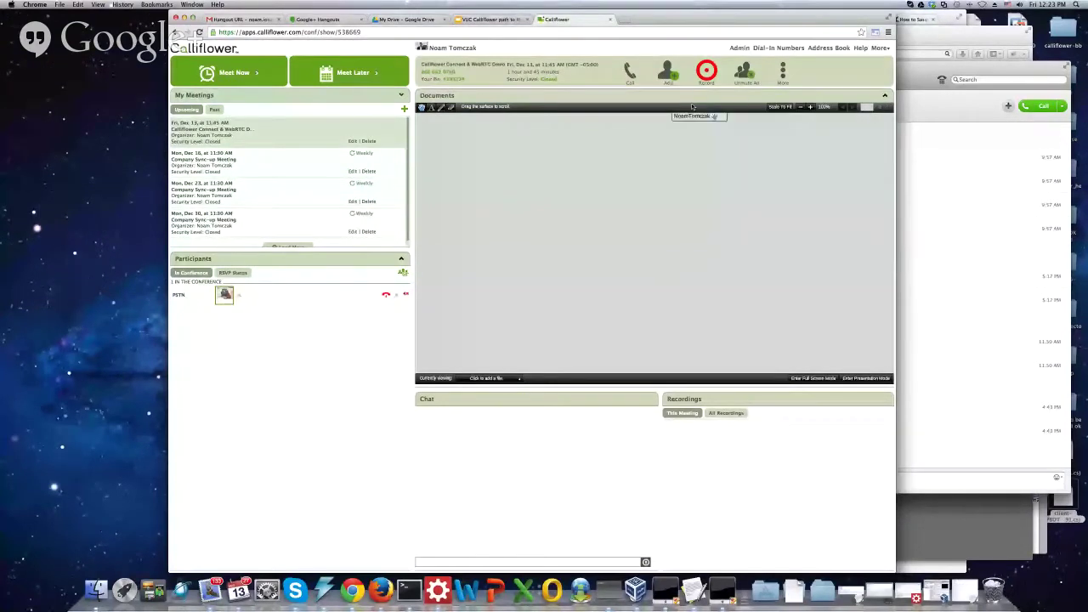
Display the current meeting's registration link with Share Link and close the Share dialog
{"action": "left_click", "coordinate": [787, 81]}
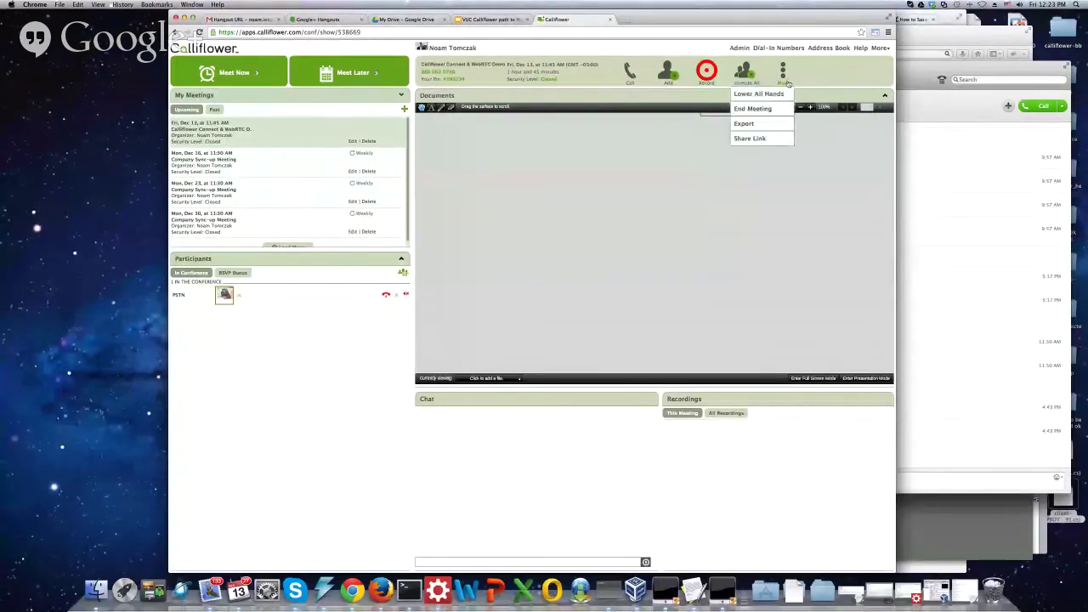
{"action": "left_click", "coordinate": [785, 139]}
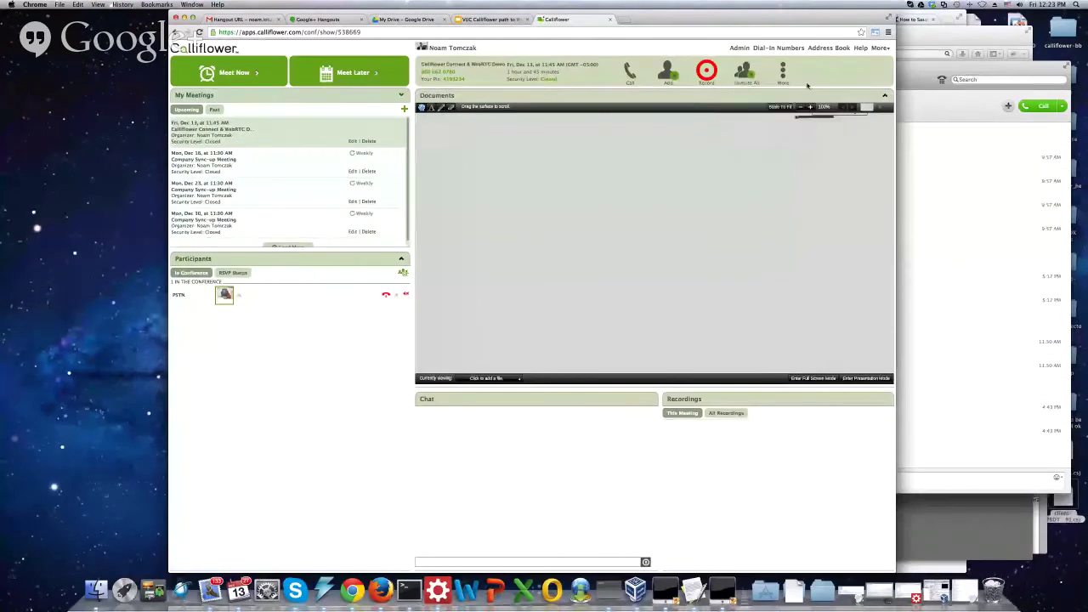
{"action": "left_click", "coordinate": [783, 73]}
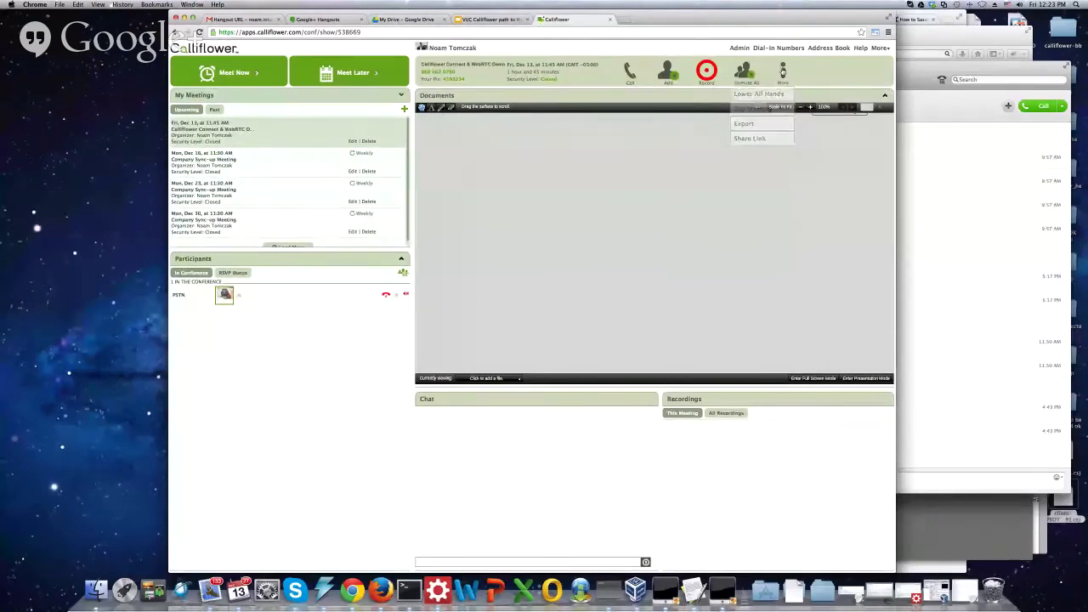
{"action": "left_click", "coordinate": [765, 139]}
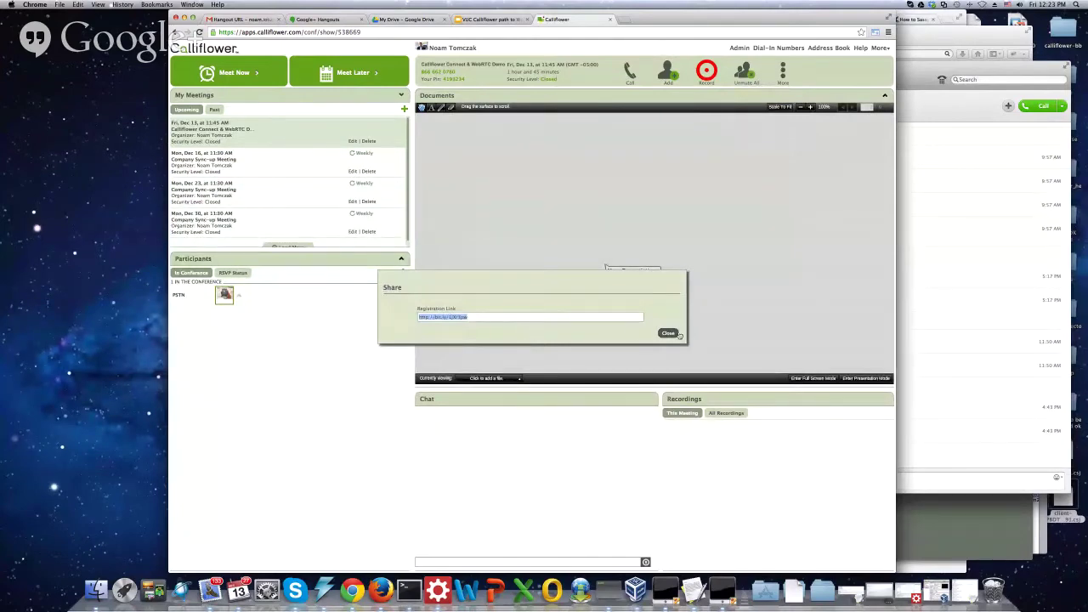
{"action": "left_click", "coordinate": [669, 334]}
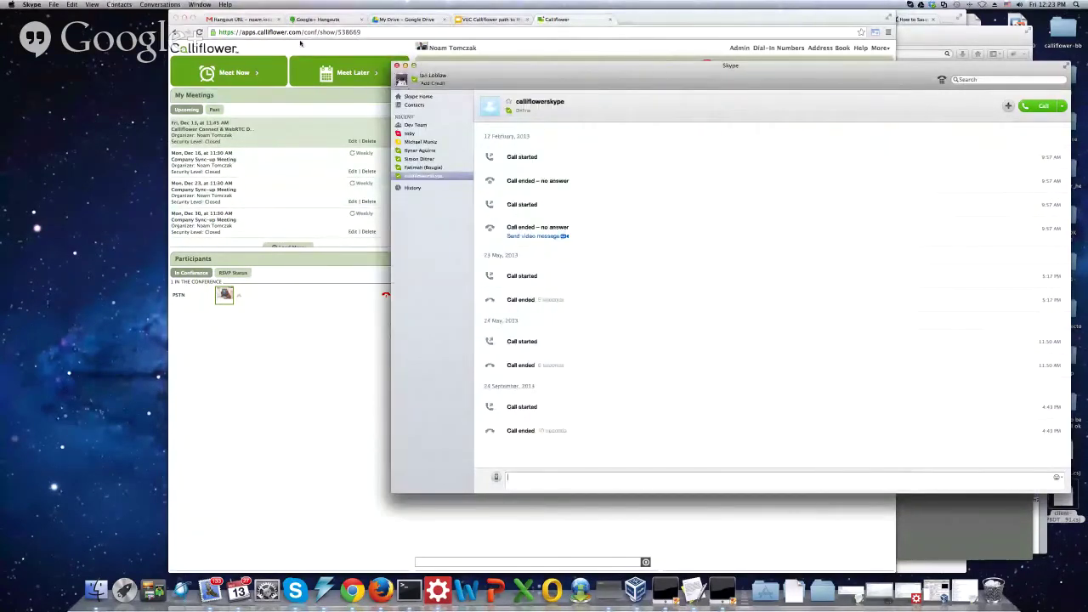
{"action": "left_click", "coordinate": [481, 22]}
{"action": "left_click", "coordinate": [482, 20]}
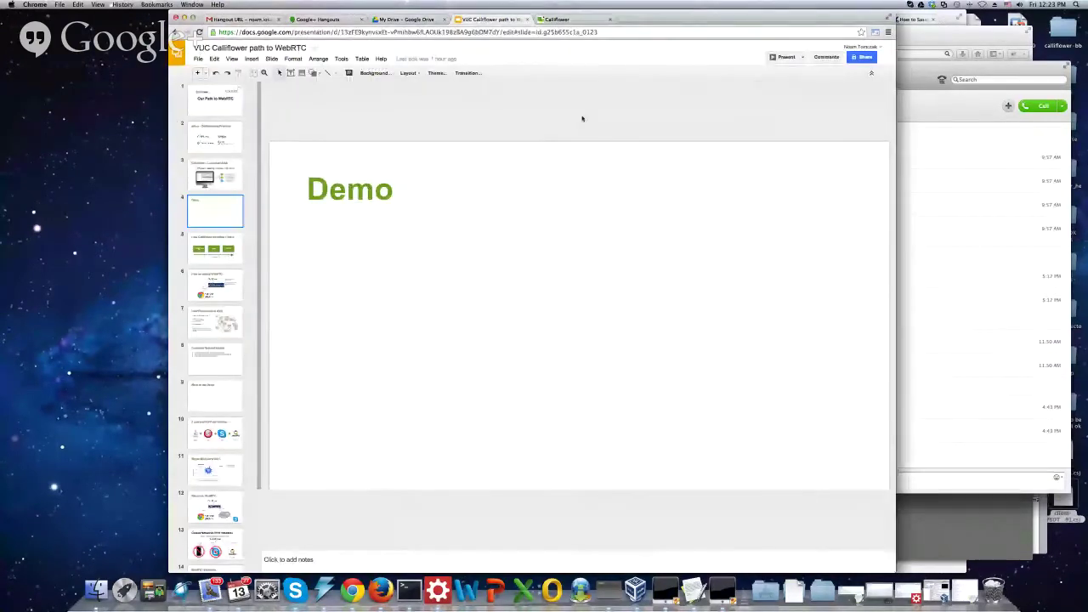
{"action": "left_click", "coordinate": [322, 20]}
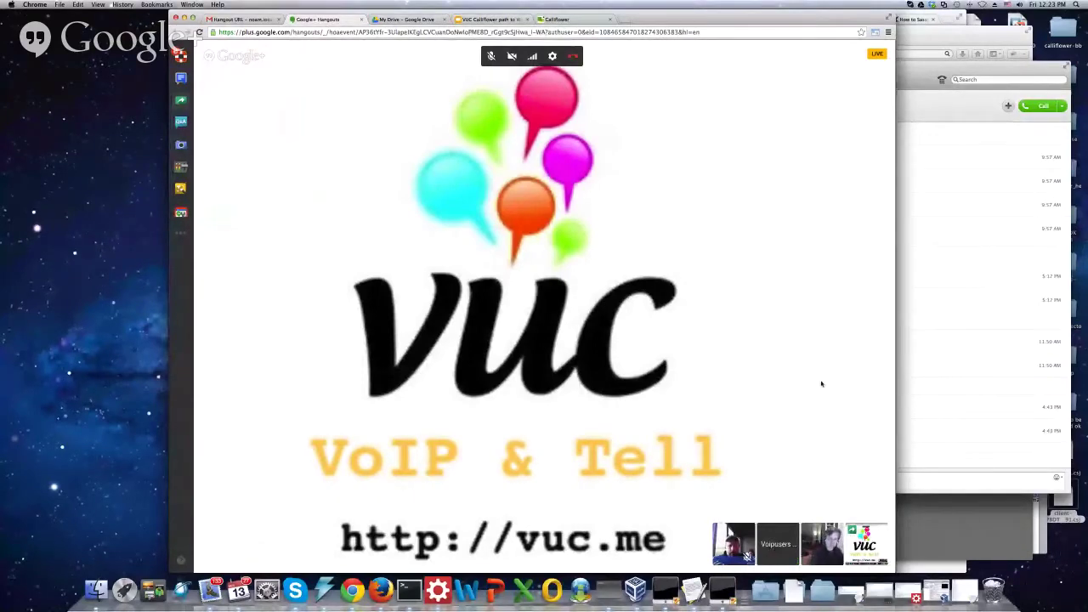
{"action": "left_click", "coordinate": [922, 145]}
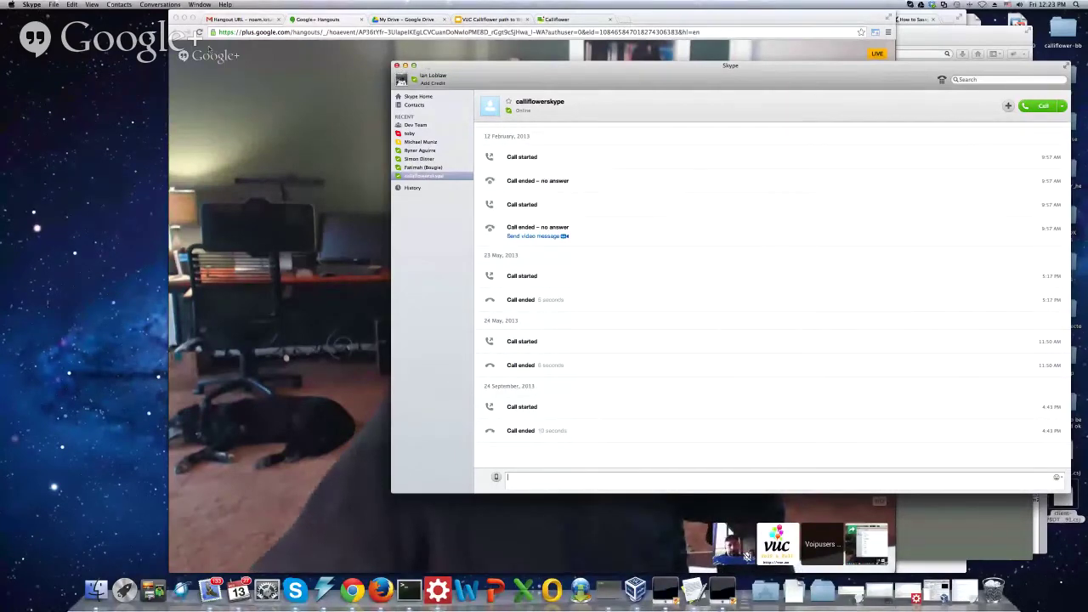
{"action": "left_click", "coordinate": [255, 20]}
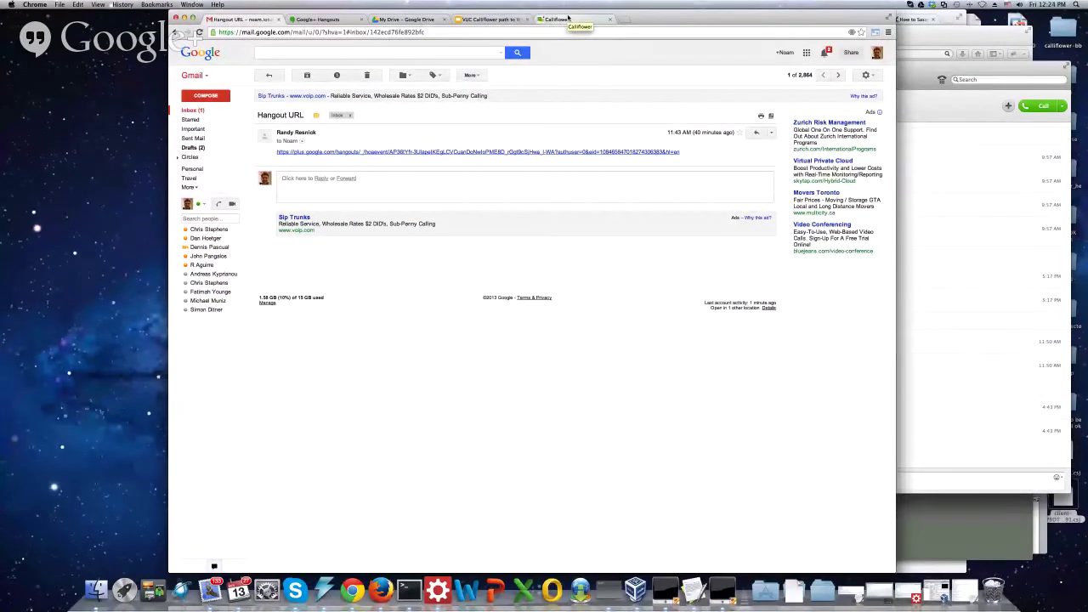
Switch to the Google+ Hangouts session and post the meeting's bit.ly registration link in the group chat
{"action": "left_click", "coordinate": [346, 19]}
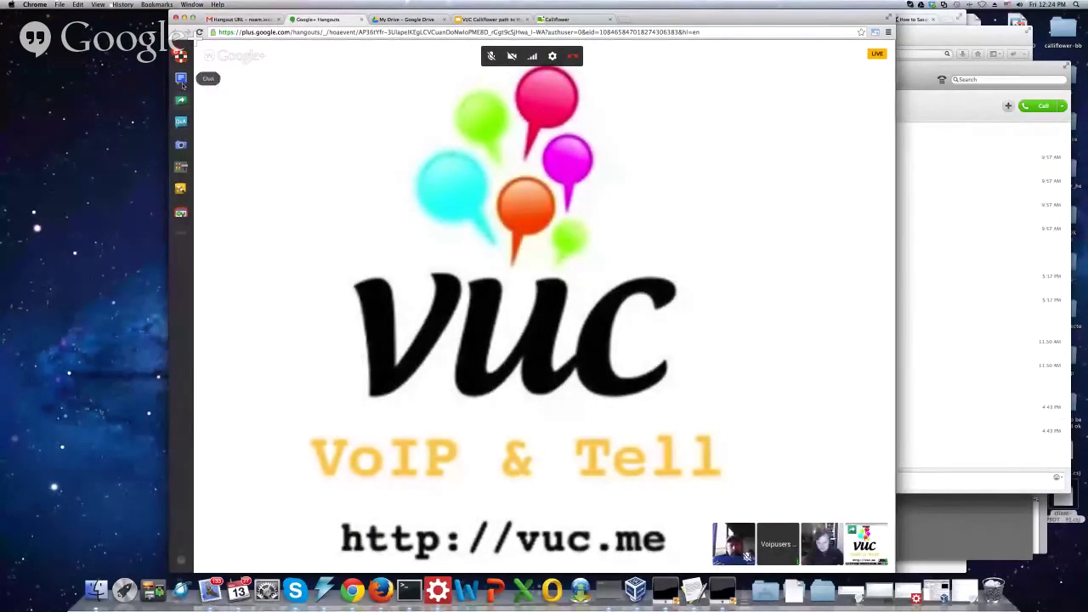
{"action": "left_click", "coordinate": [181, 79]}
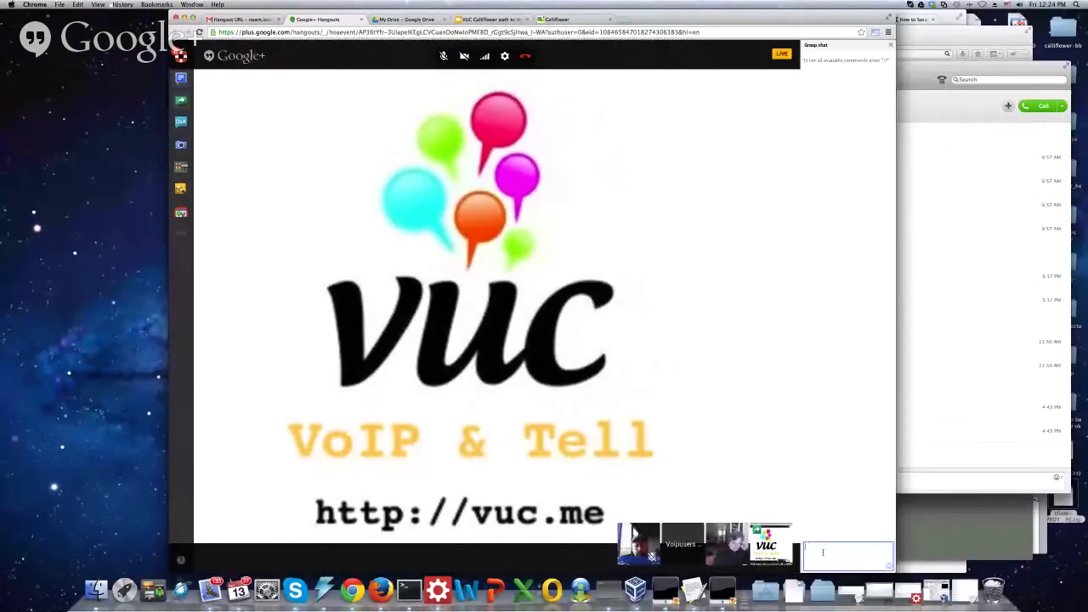
{"action": "type", "text": "http://bit.ly/1jXt3pw"}
{"action": "key", "text": "Return"}
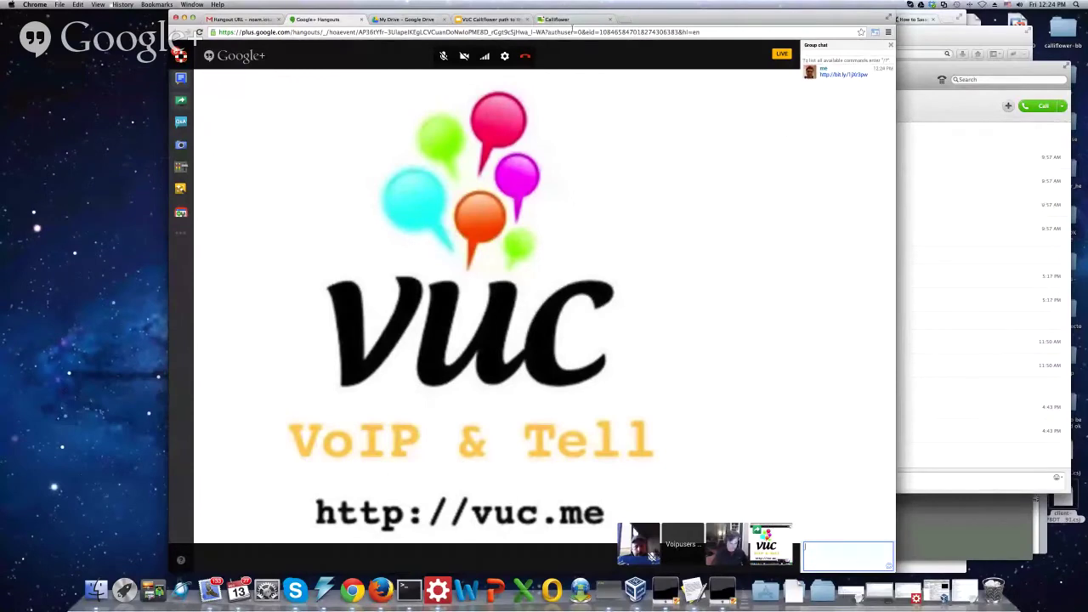
Switch to the Skype window and check the overview of all open windows
{"action": "left_click", "coordinate": [918, 128]}
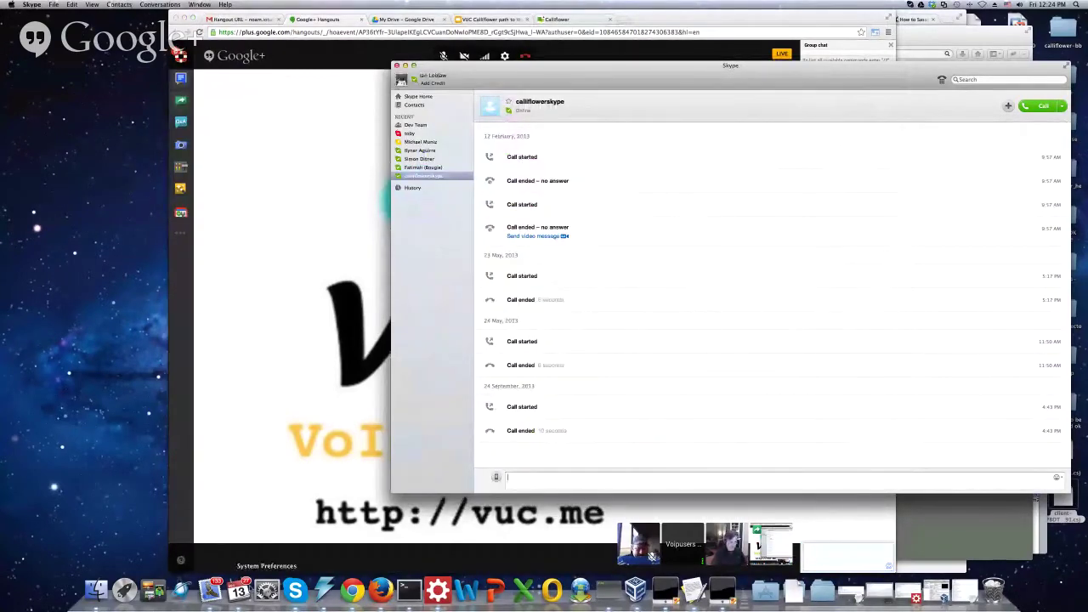
{"action": "left_click", "coordinate": [161, 596]}
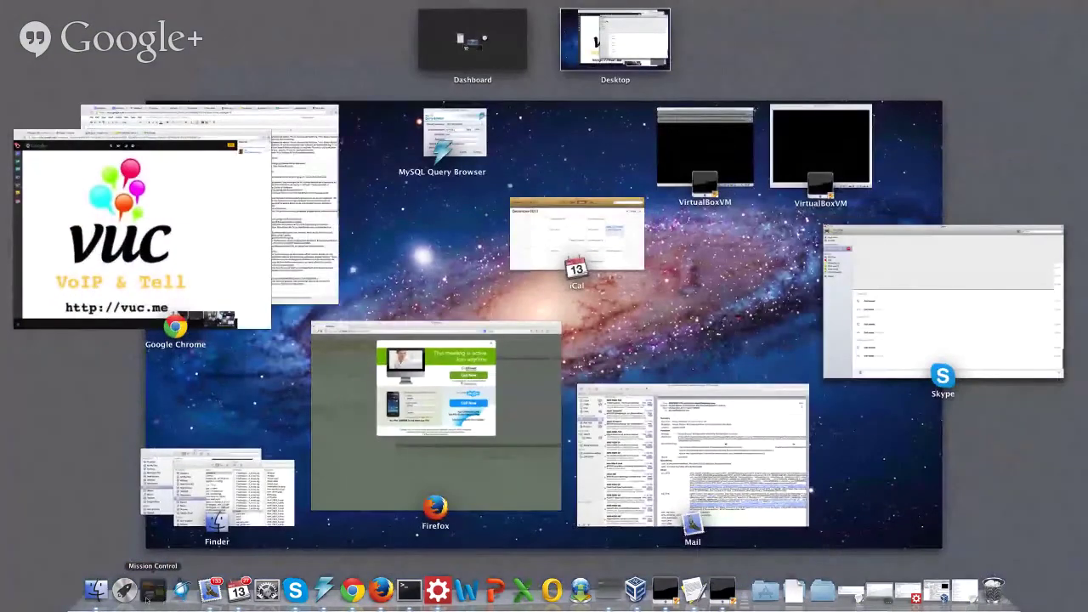
{"action": "left_click", "coordinate": [154, 593]}
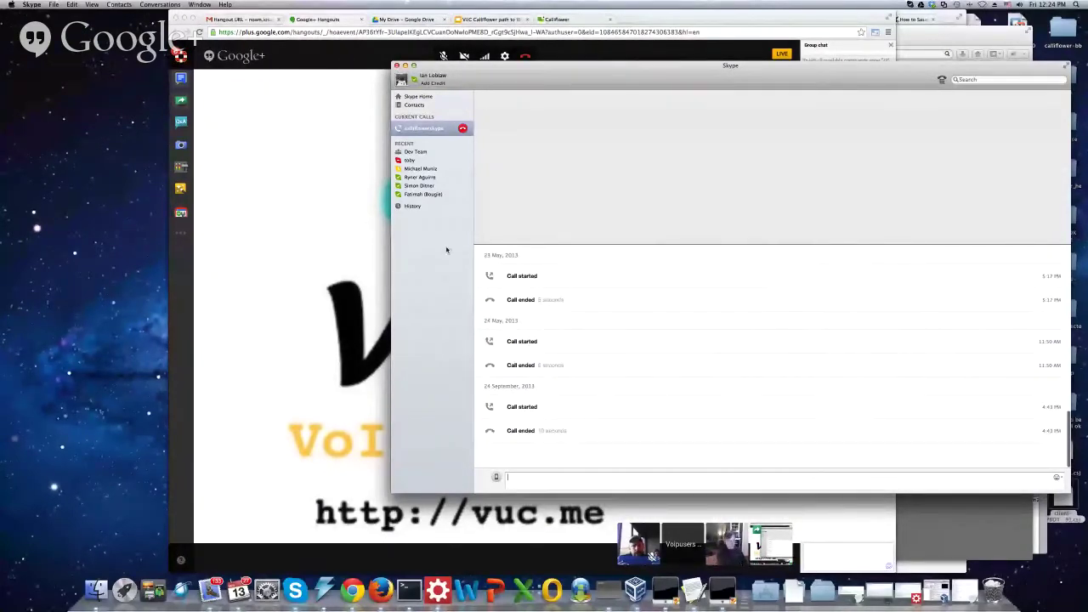
Launch Activity Monitor from the Utilities applications
{"action": "left_click", "coordinate": [124, 589]}
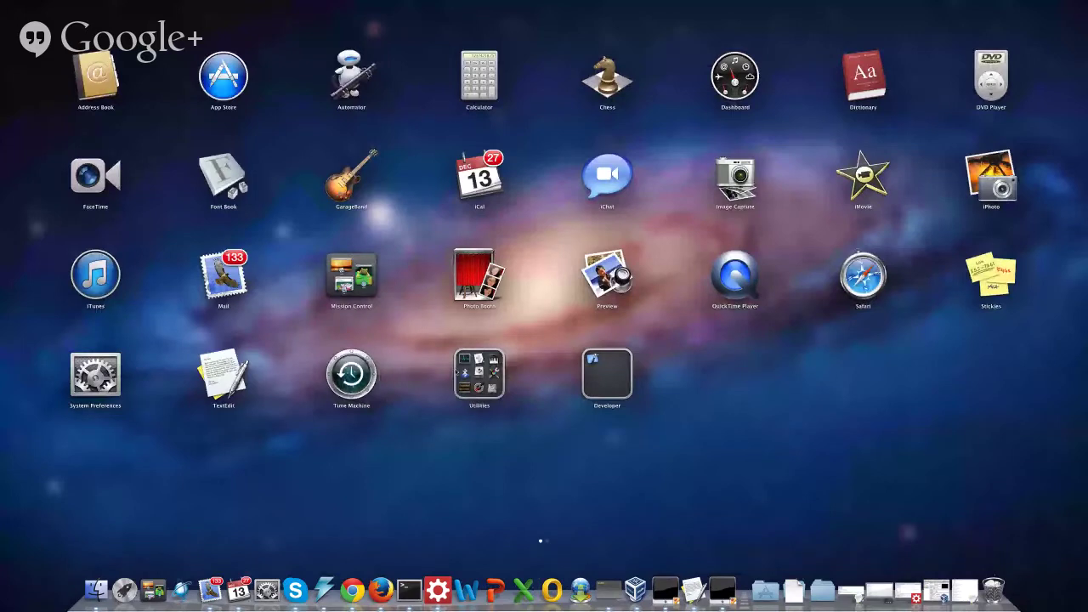
{"action": "left_click", "coordinate": [478, 372]}
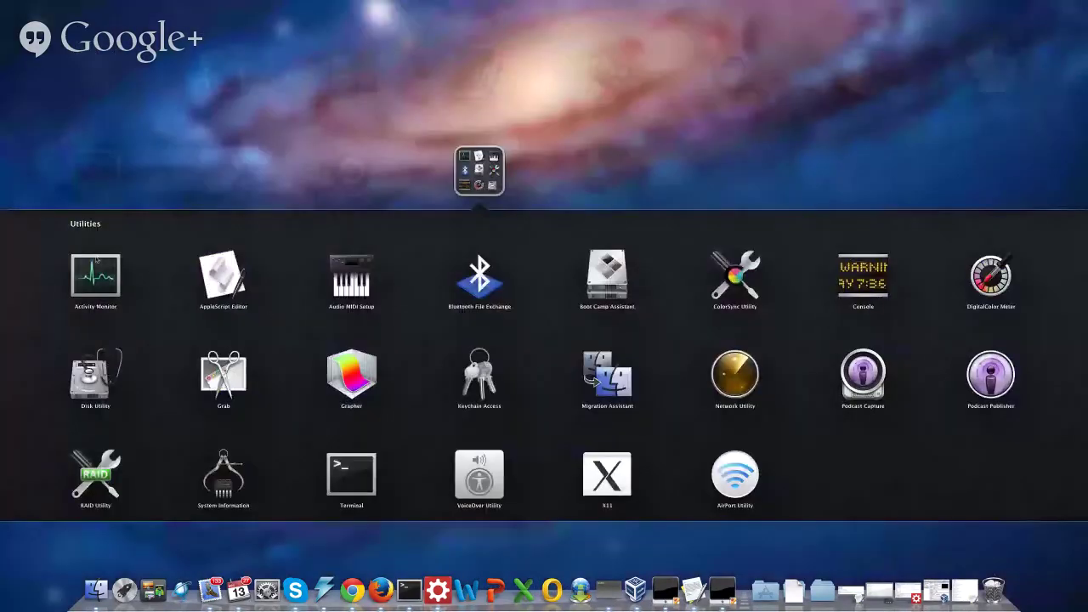
{"action": "left_click", "coordinate": [96, 274]}
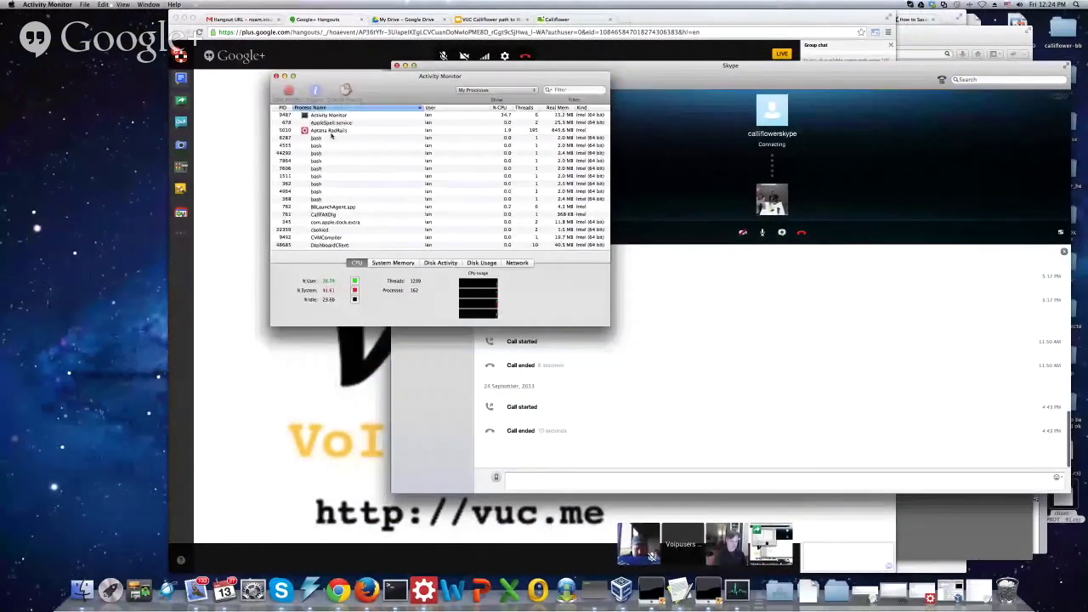
Reverse the process list's sorting by process name and look through the running processes
{"action": "scroll", "coordinate": [344, 170], "scroll_direction": "down", "scroll_amount": 5}
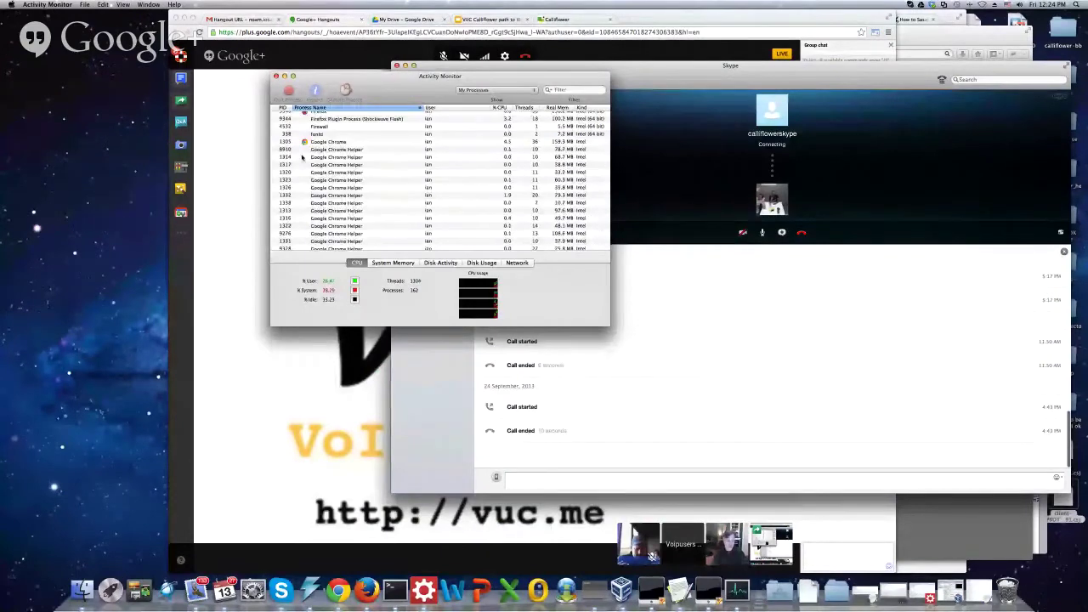
{"action": "scroll", "coordinate": [348, 157], "scroll_direction": "up", "scroll_amount": 5}
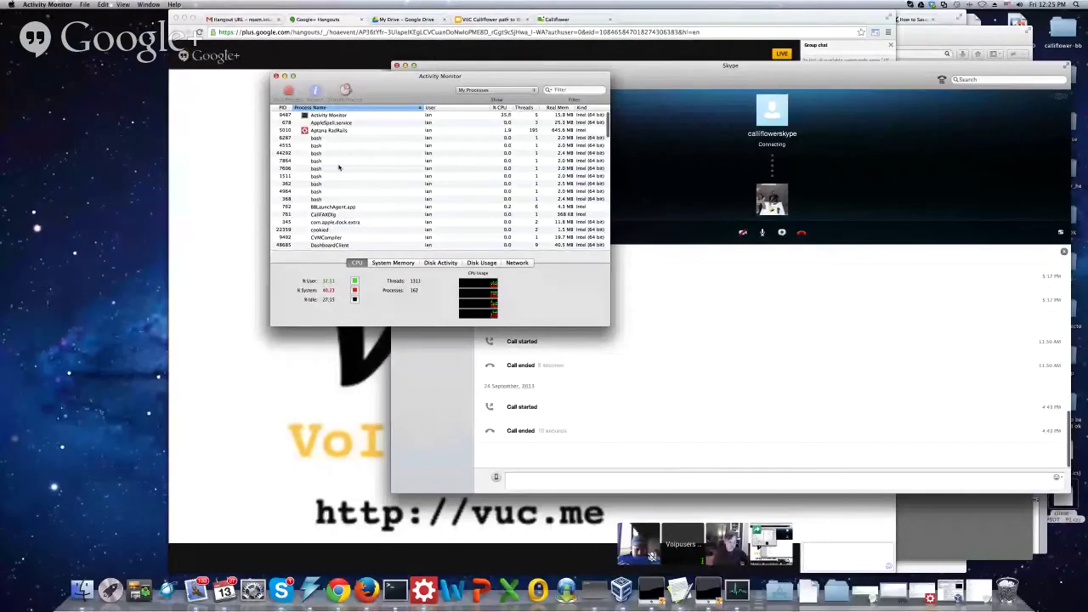
{"action": "left_click", "coordinate": [373, 108]}
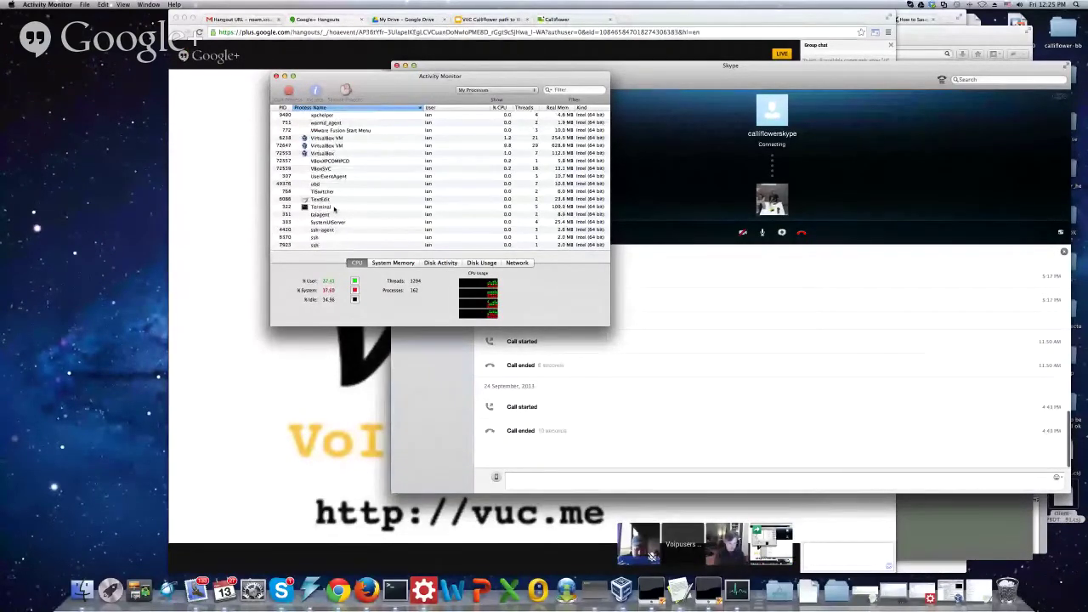
{"action": "scroll", "coordinate": [334, 209], "scroll_direction": "down", "scroll_amount": 10}
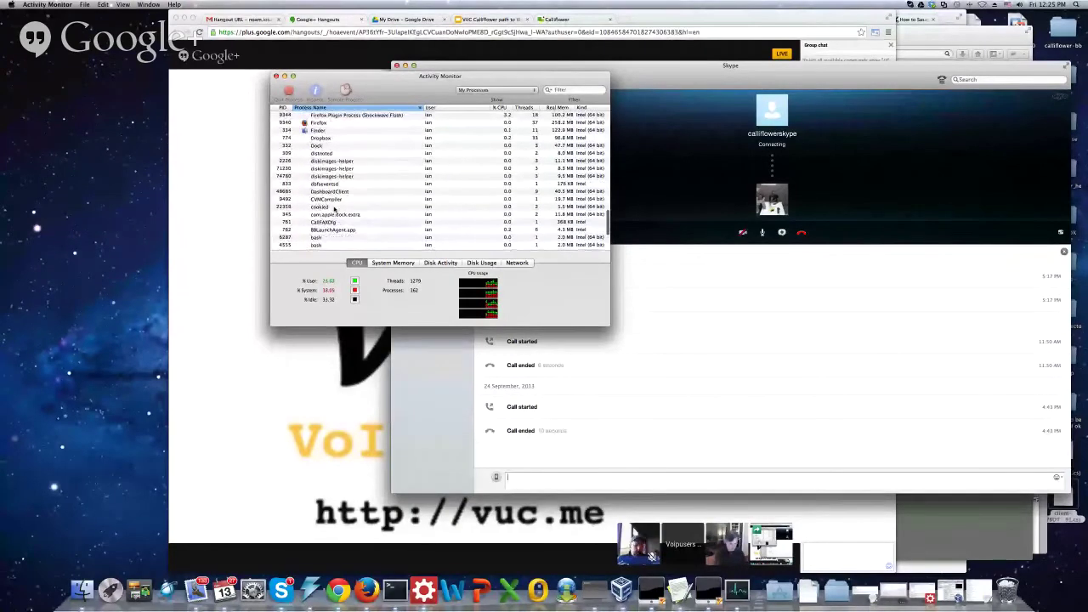
{"action": "scroll", "coordinate": [334, 209], "scroll_direction": "up", "scroll_amount": 5}
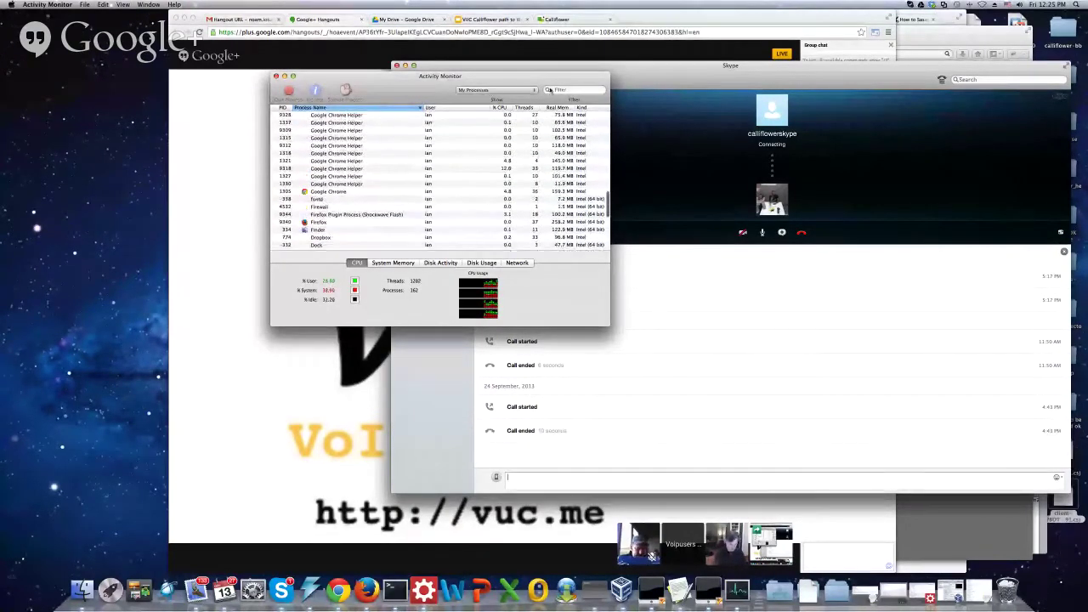
Try to filter the process list by the letter "s" and clear the filter
{"action": "left_click", "coordinate": [594, 90]}
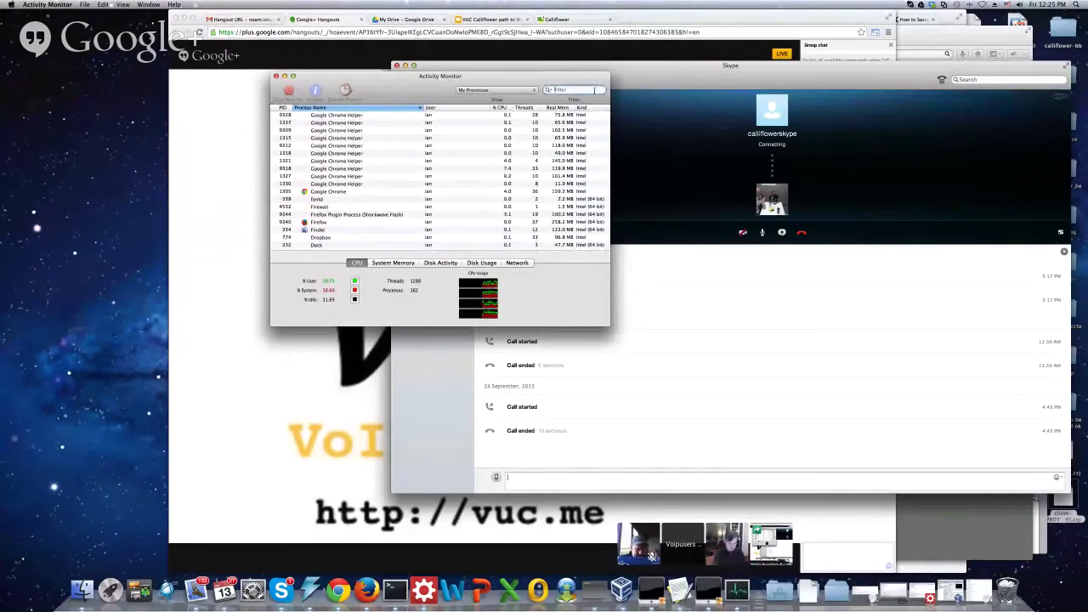
{"action": "type", "text": "f"}
{"action": "key", "text": "BackSpace"}
{"action": "key", "text": "BackSpace"}
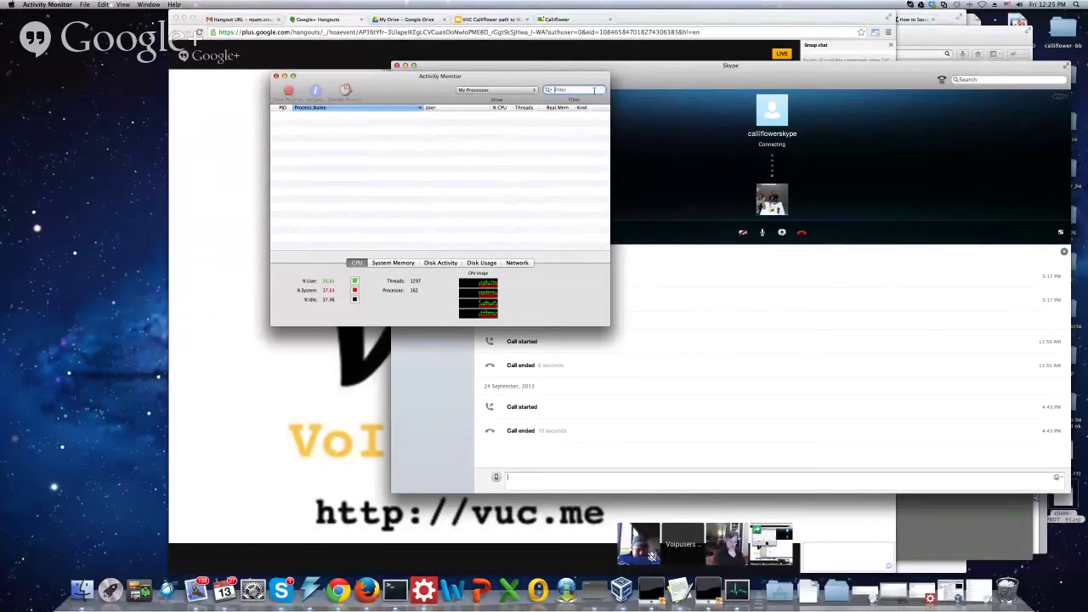
{"action": "type", "text": "s"}
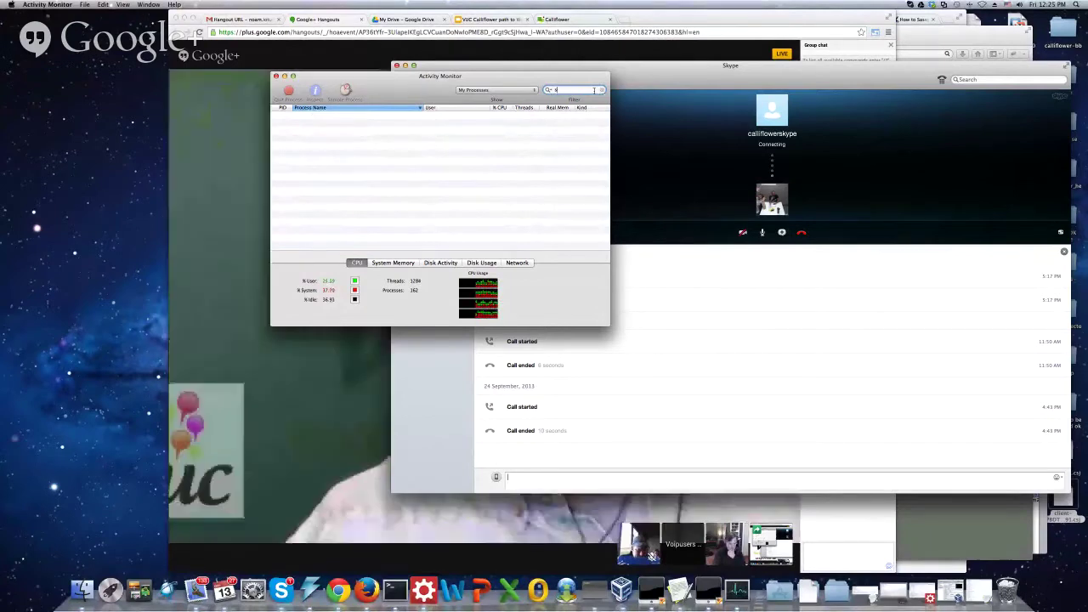
{"action": "key", "text": "BackSpace"}
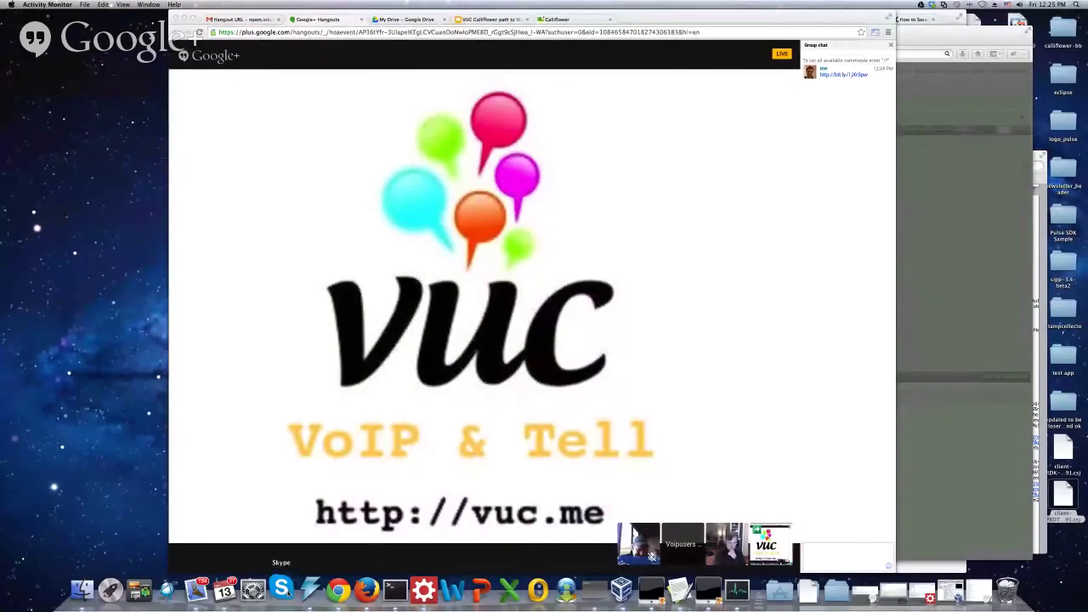
Switch to Firefox and join the active meeting through Calliflower Connect, allowing Flash Player to access the camera and microphone
{"action": "left_click", "coordinate": [366, 588]}
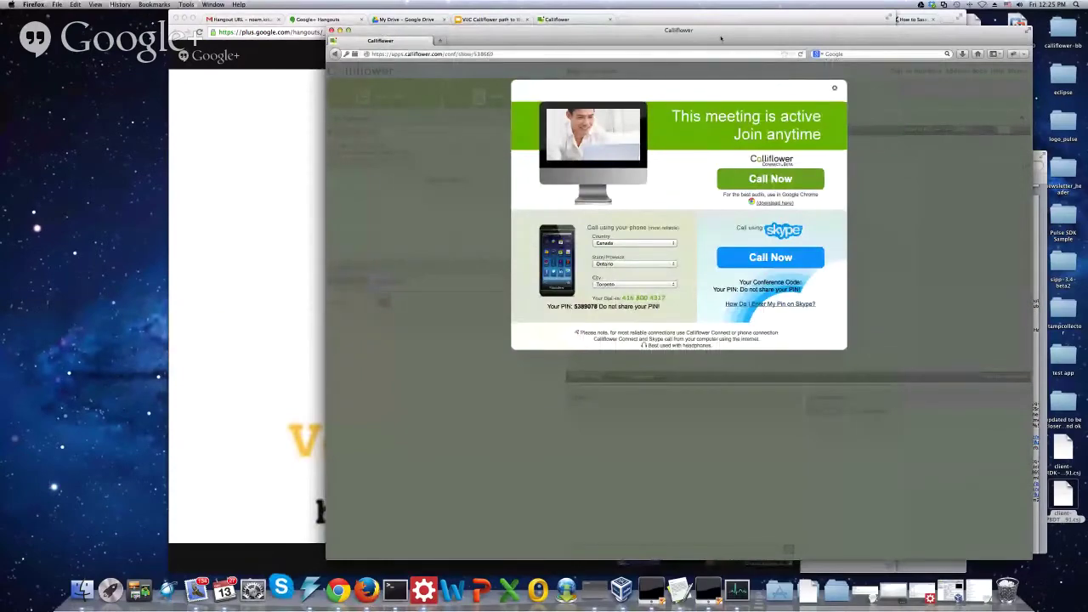
{"action": "left_click_drag", "start_coordinate": [688, 40], "coordinate": [531, 27]}
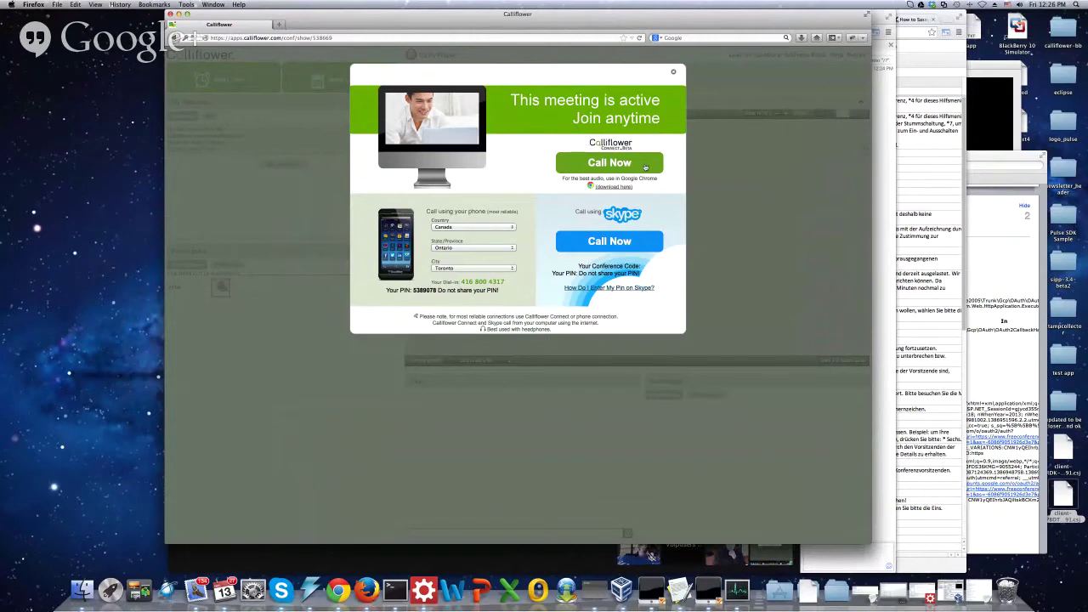
{"action": "left_click", "coordinate": [646, 168]}
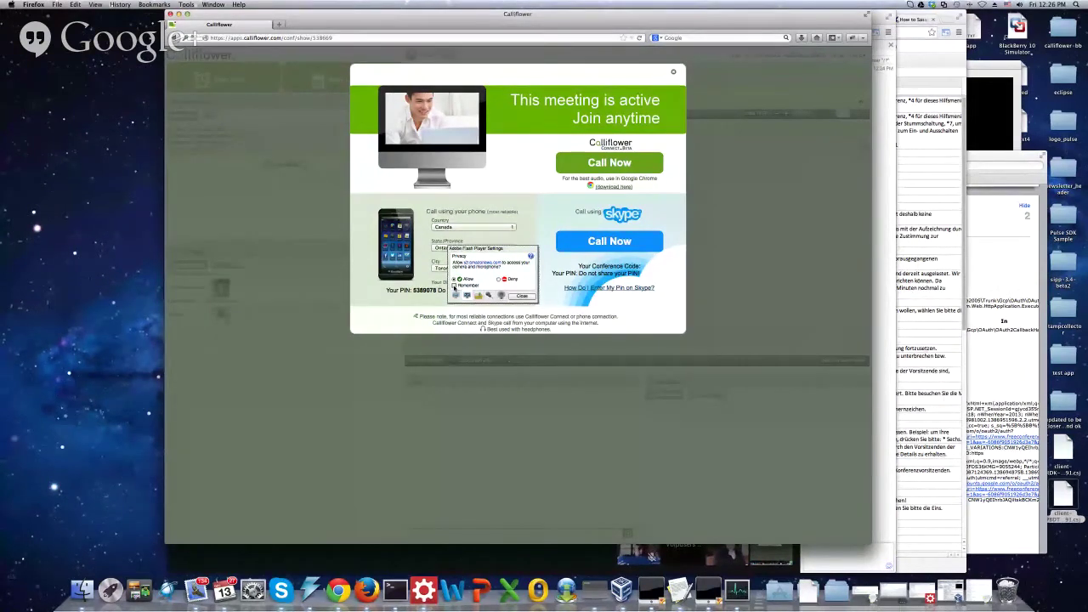
{"action": "left_click", "coordinate": [522, 296]}
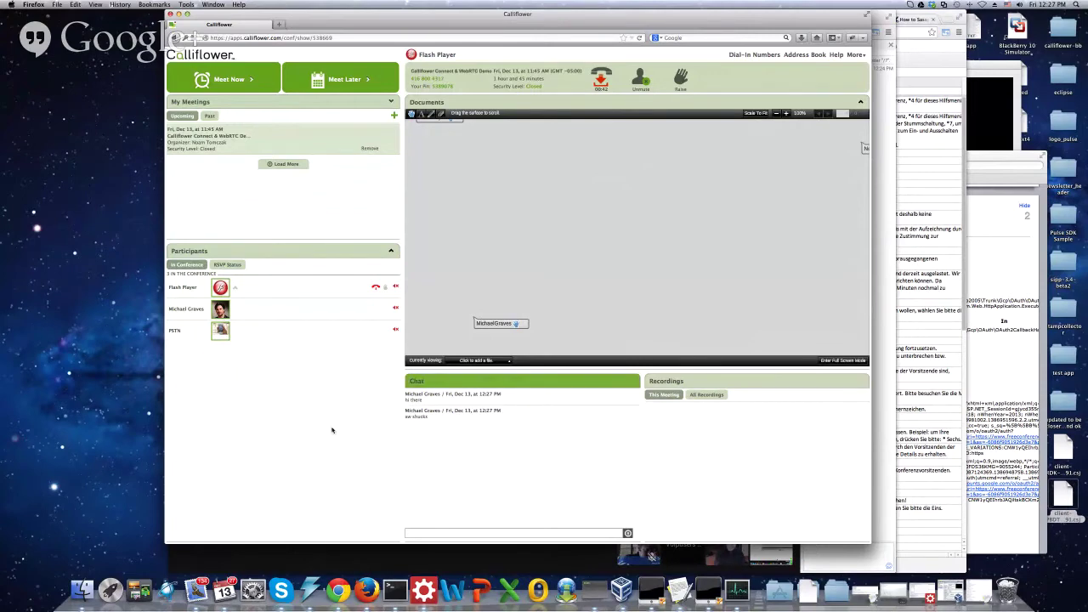
Launch Skype and let it sign in
{"action": "left_click", "coordinate": [280, 589]}
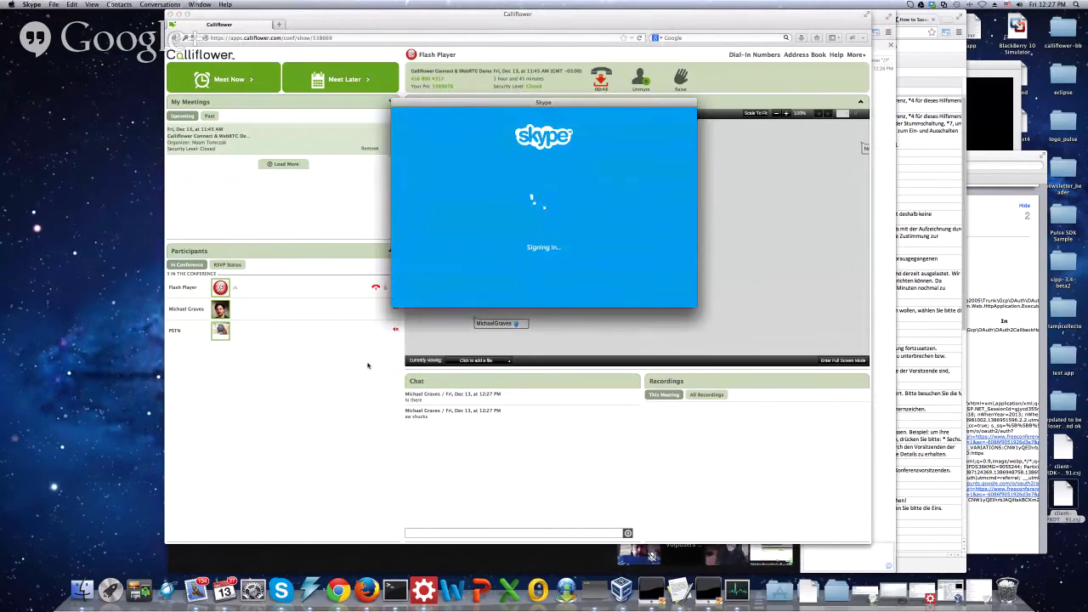
{"action": "left_click", "coordinate": [312, 389]}
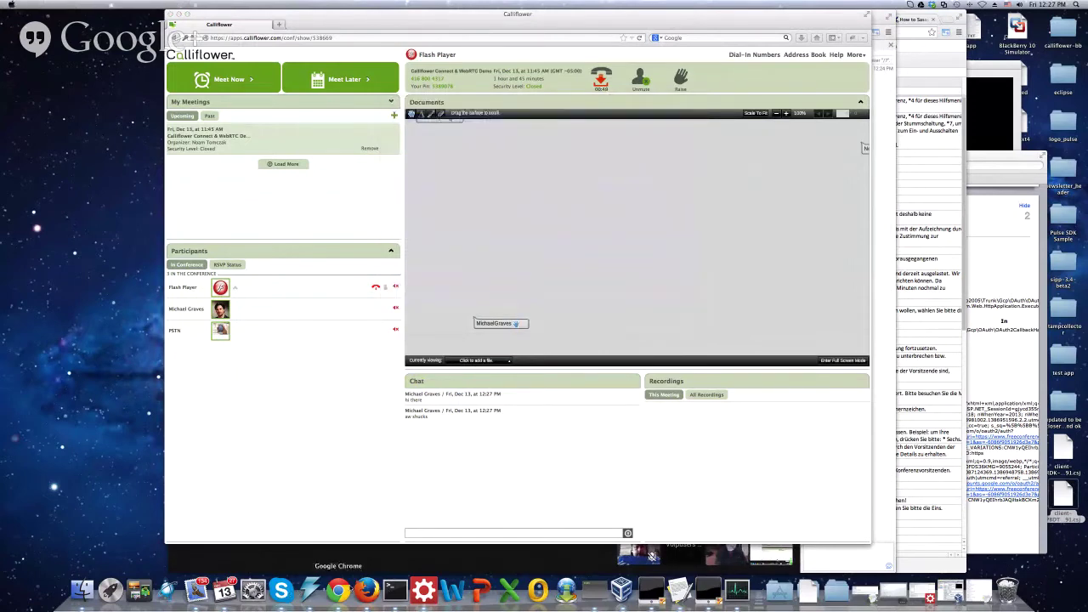
Switch to the Calliflower meeting page in Chrome and call in through Calliflower Connect, allowing the site to use the microphone
{"action": "left_click", "coordinate": [338, 586]}
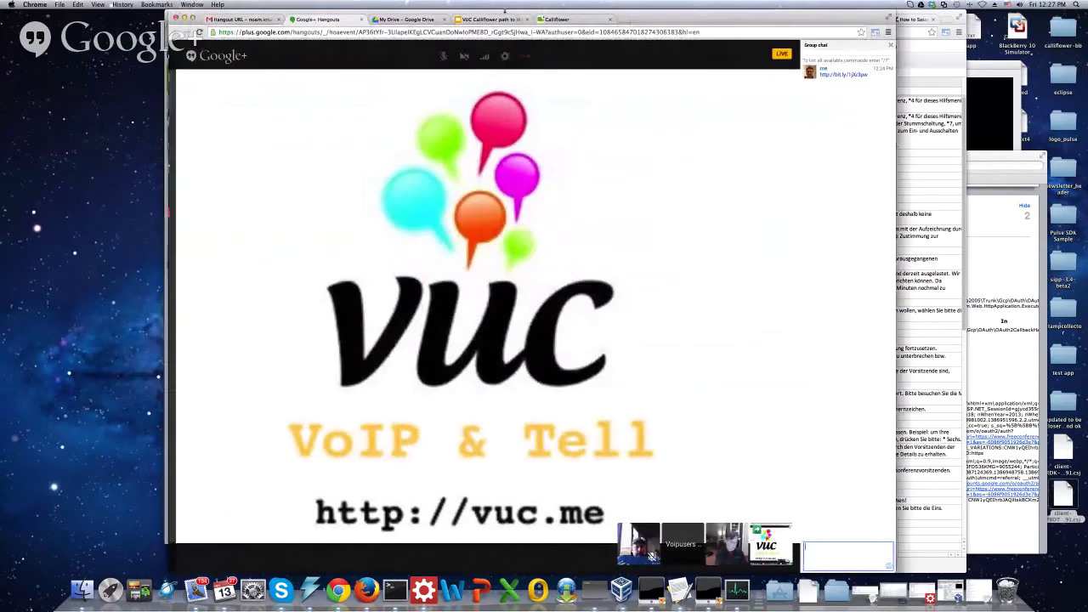
{"action": "left_click", "coordinate": [561, 19]}
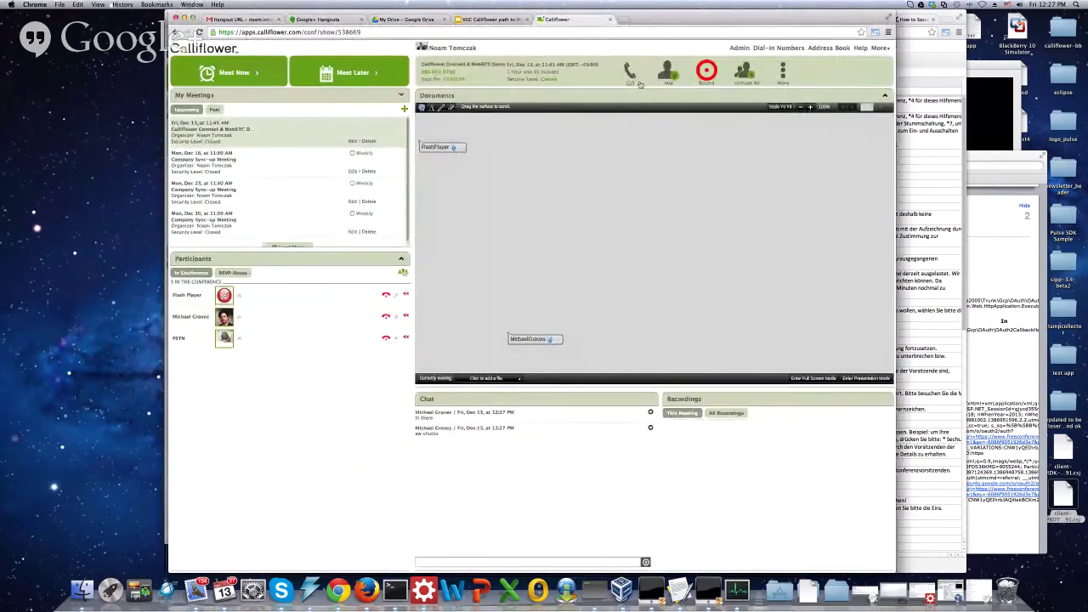
{"action": "left_click", "coordinate": [631, 74]}
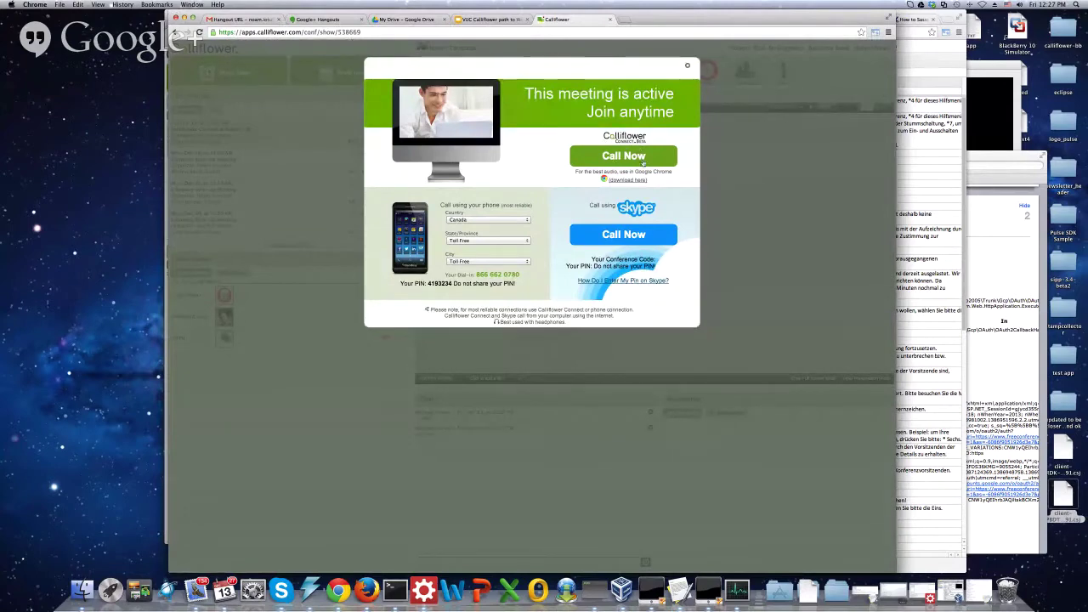
{"action": "left_click", "coordinate": [640, 161]}
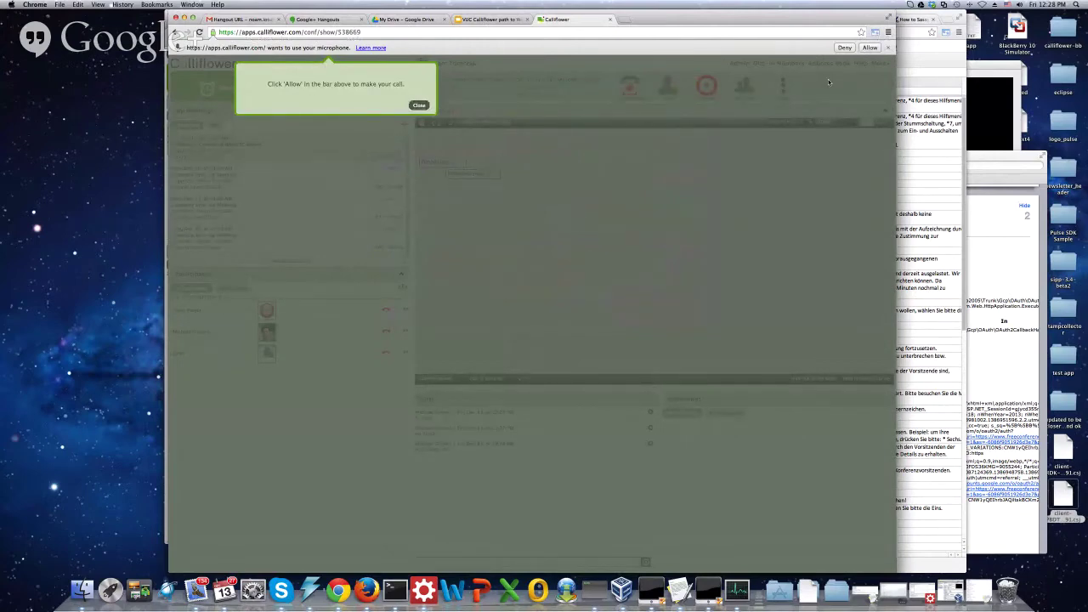
{"action": "left_click", "coordinate": [870, 47]}
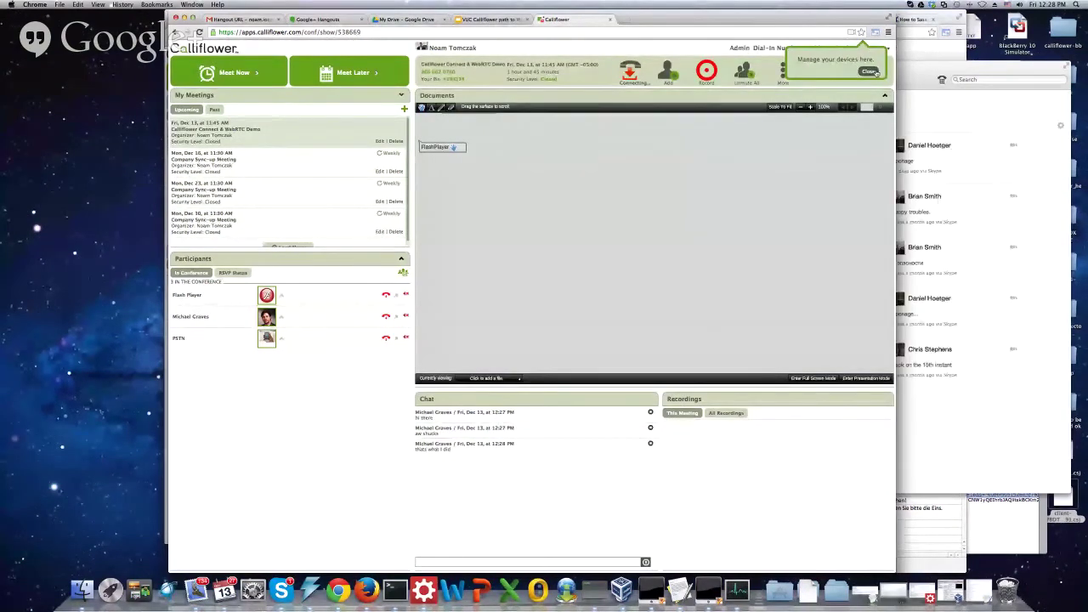
Check the page's microphone access settings, keeping the Logitech USB Headset, and mute the organizer's own line in the participant list
{"action": "left_click", "coordinate": [851, 31]}
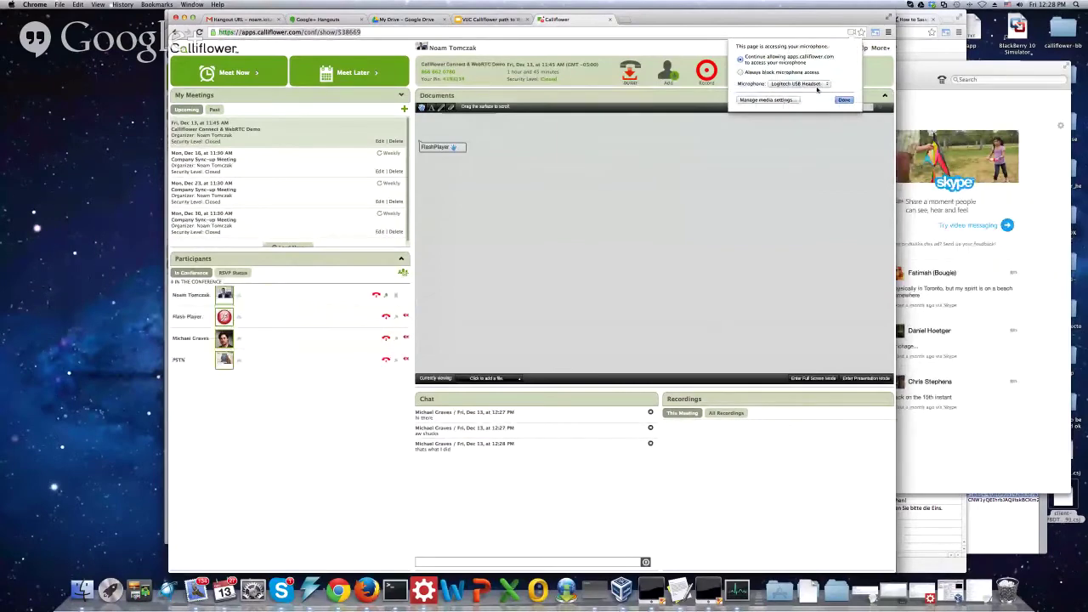
{"action": "left_click", "coordinate": [840, 100]}
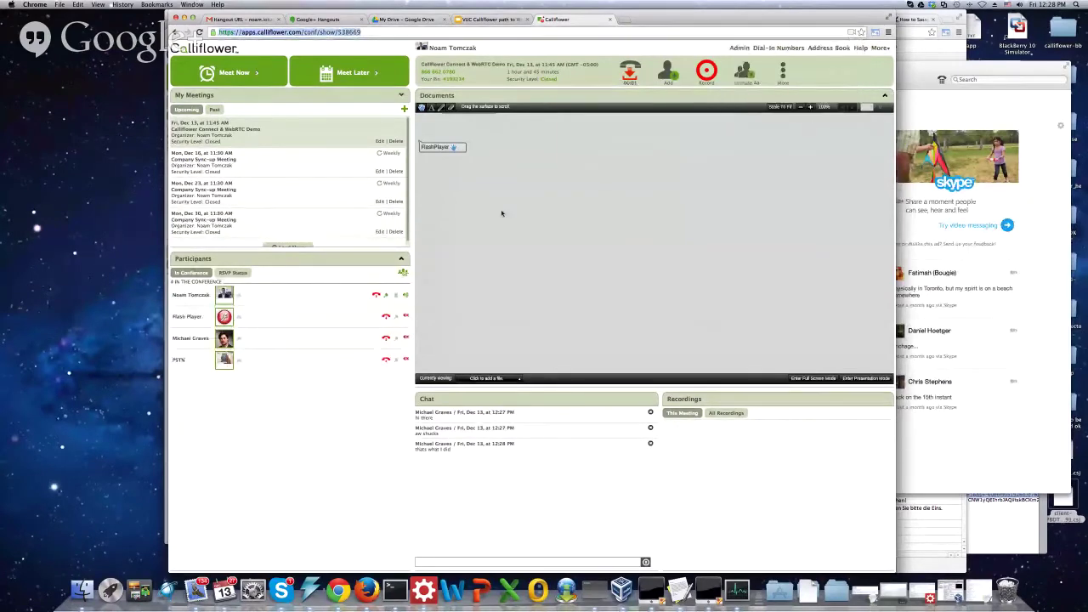
{"action": "left_click", "coordinate": [404, 295]}
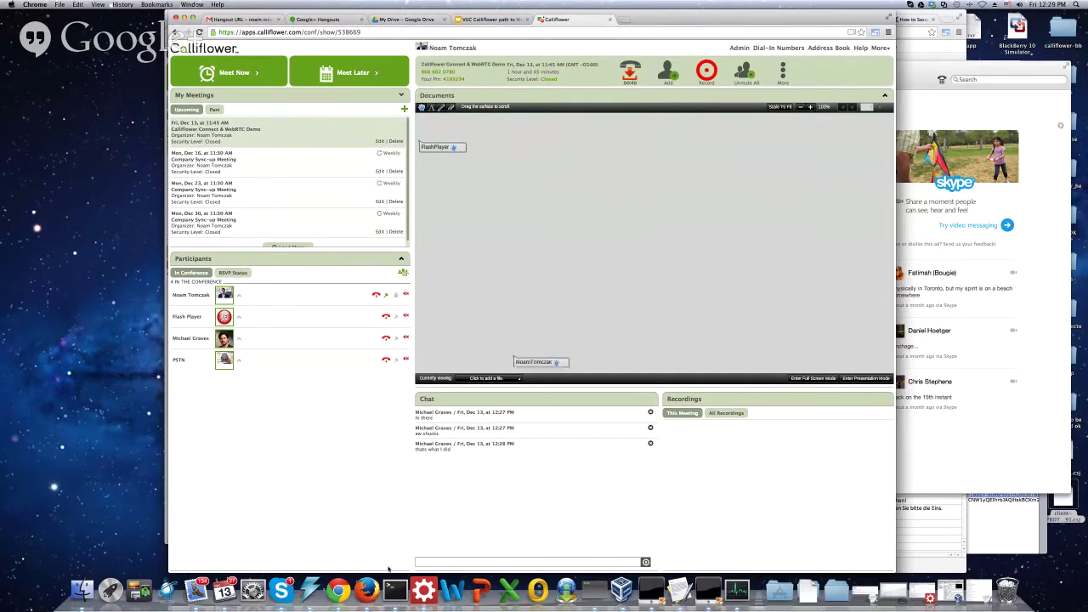
Switch to Skype and open a contact's conversation
{"action": "left_click", "coordinate": [282, 590]}
{"action": "left_click", "coordinate": [433, 125]}
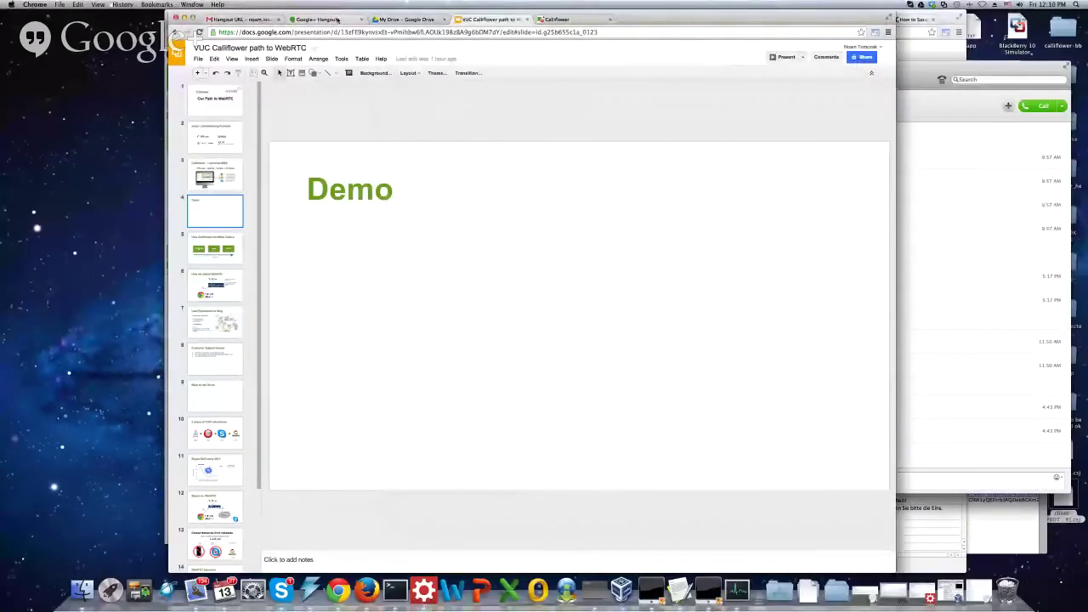
Return to the Google+ Hangouts session in Chrome and bring up its call controls
{"action": "left_click", "coordinate": [336, 18]}
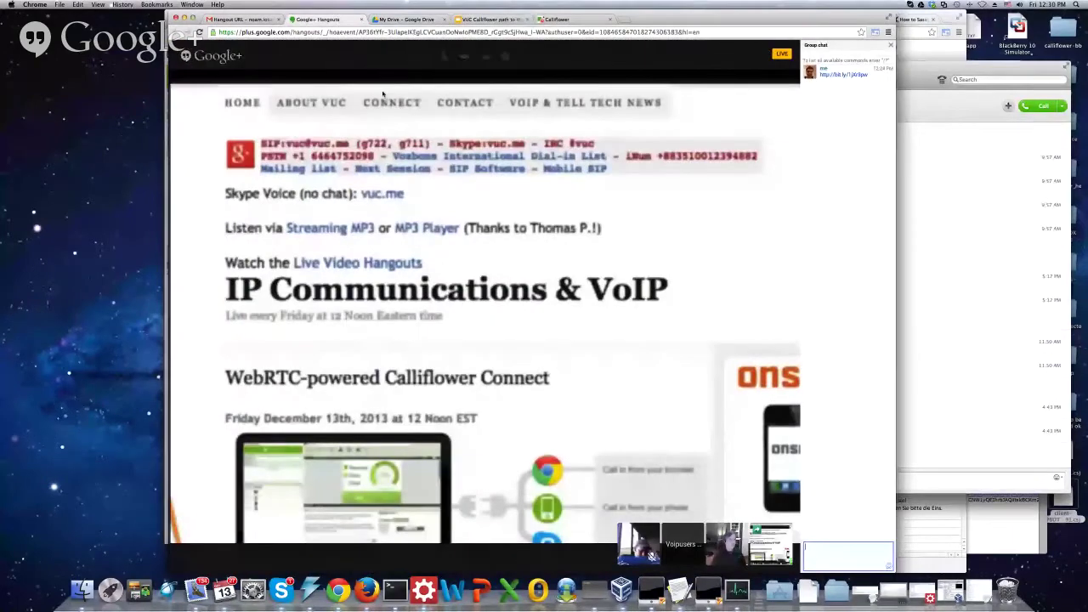
{"action": "mouse_move", "coordinate": [348, 47]}
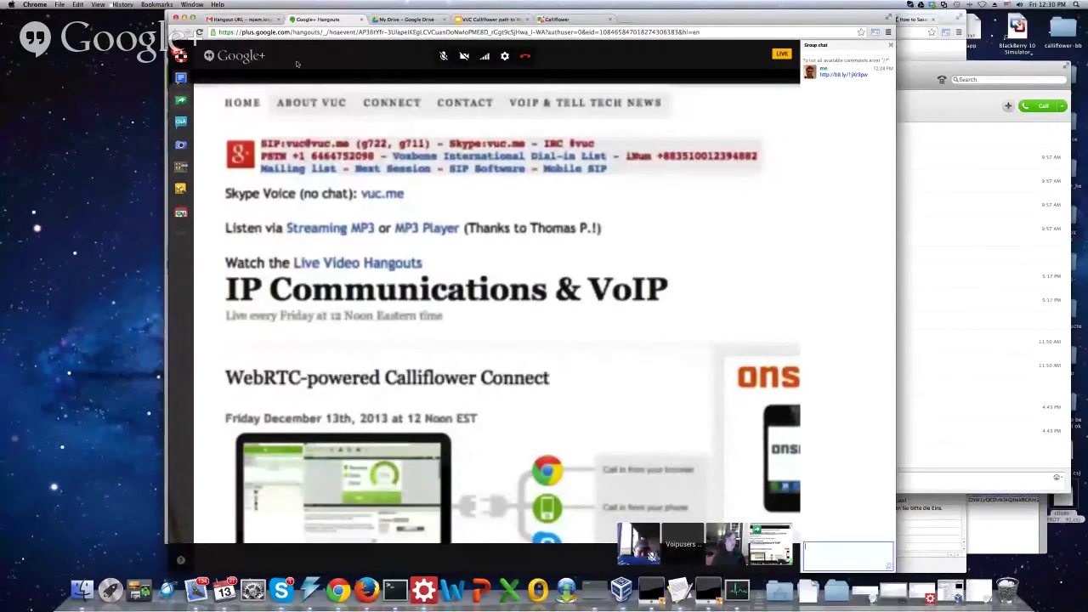